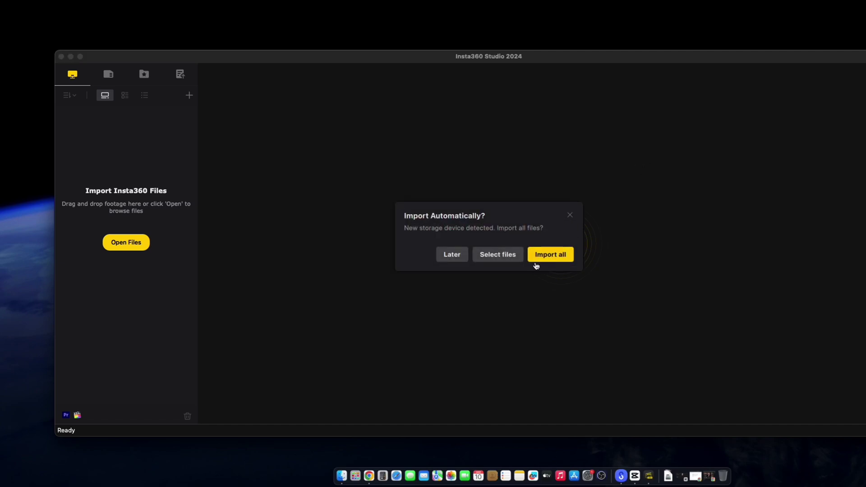
- Import all camera clips so PRO_VID_001, PRO_VID_002 and PRO_VID_003 load into the list
{"action": "left_click", "coordinate": [547, 254]}
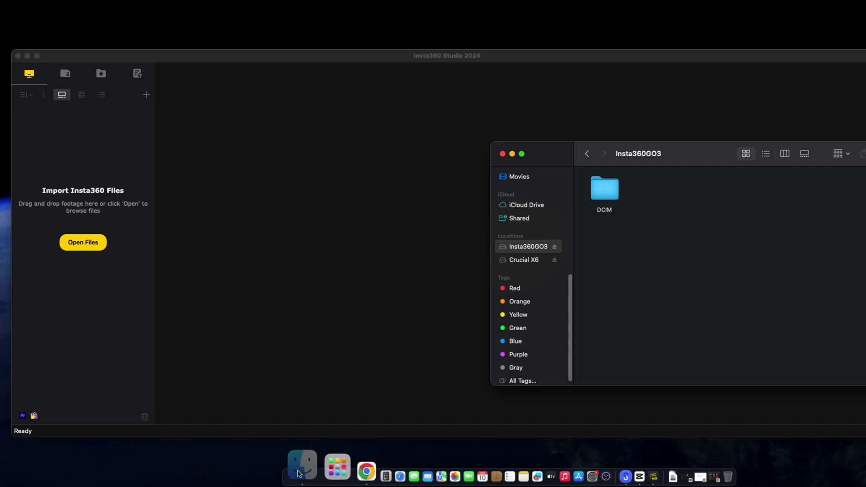
- In a new Finder window, create 'untitled folder' inside raw video and open it
{"action": "right_click", "coordinate": [301, 467]}
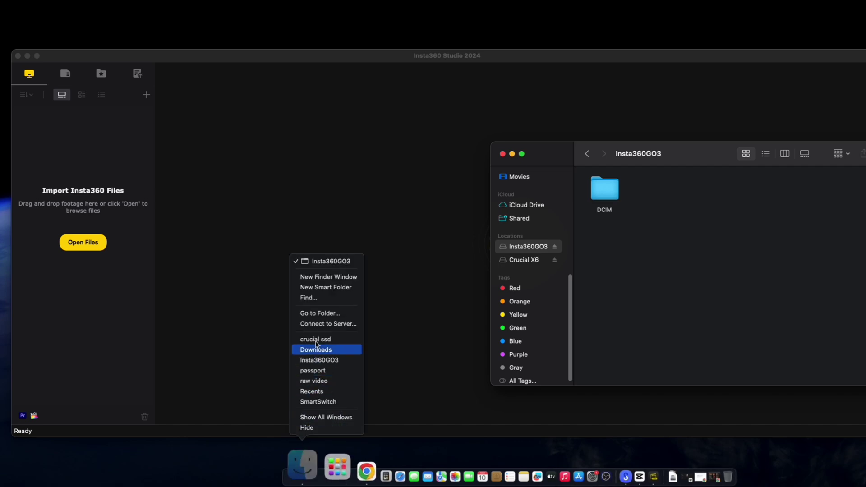
{"action": "left_click", "coordinate": [318, 278]}
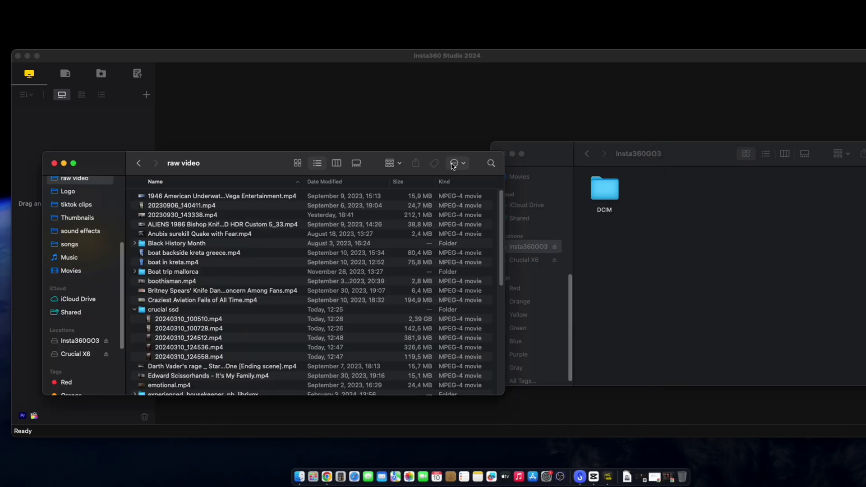
{"action": "left_click", "coordinate": [456, 163]}
{"action": "left_click", "coordinate": [448, 184]}
{"action": "scroll", "coordinate": [203, 352], "scroll_direction": "down", "scroll_amount": 3}
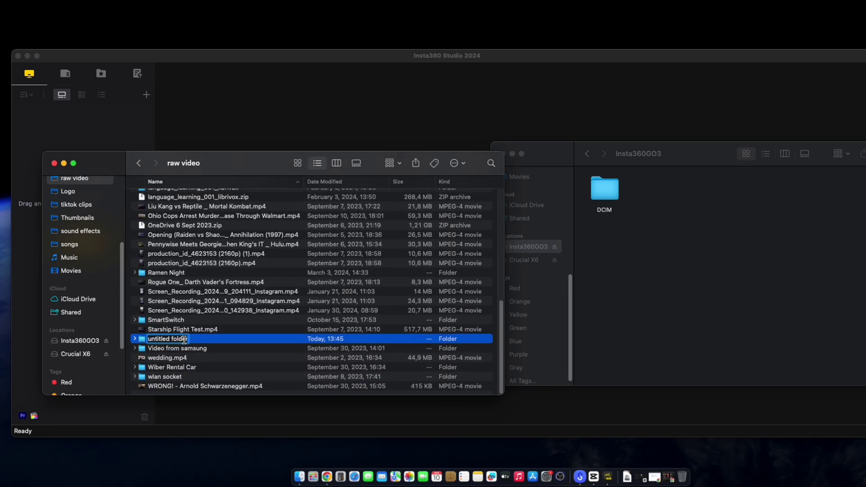
{"action": "key", "text": "Return"}
{"action": "double_click", "coordinate": [180, 341]}
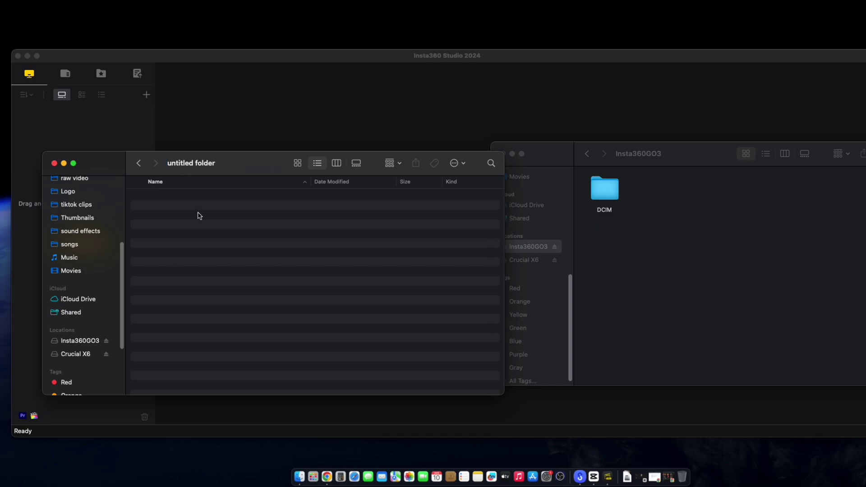
- Arrange the untitled folder window on the left beside the camera drive's window
{"action": "left_click_drag", "start_coordinate": [253, 162], "coordinate": [234, 158]}
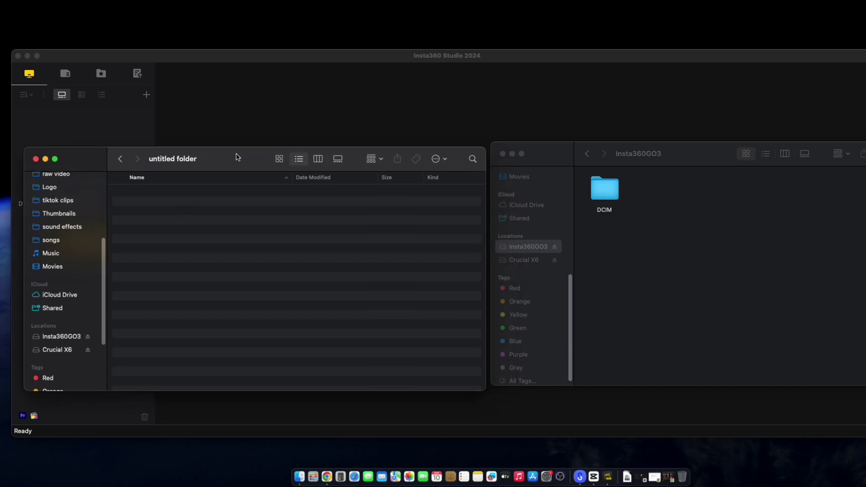
{"action": "left_click", "coordinate": [654, 236]}
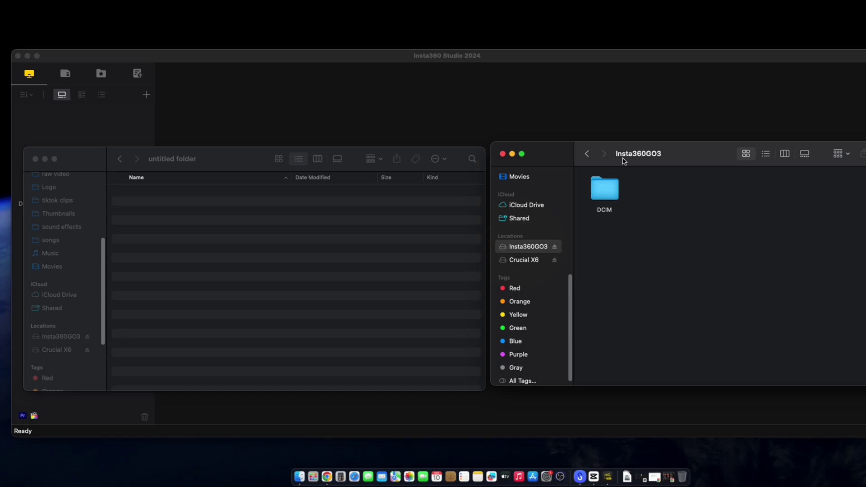
{"action": "left_click_drag", "start_coordinate": [624, 161], "coordinate": [634, 158]}
- Open DCIM > Camera01 on the Insta360GO3 drive and show its files as a list
{"action": "double_click", "coordinate": [605, 189]}
{"action": "left_click", "coordinate": [606, 196]}
{"action": "double_click", "coordinate": [606, 195]}
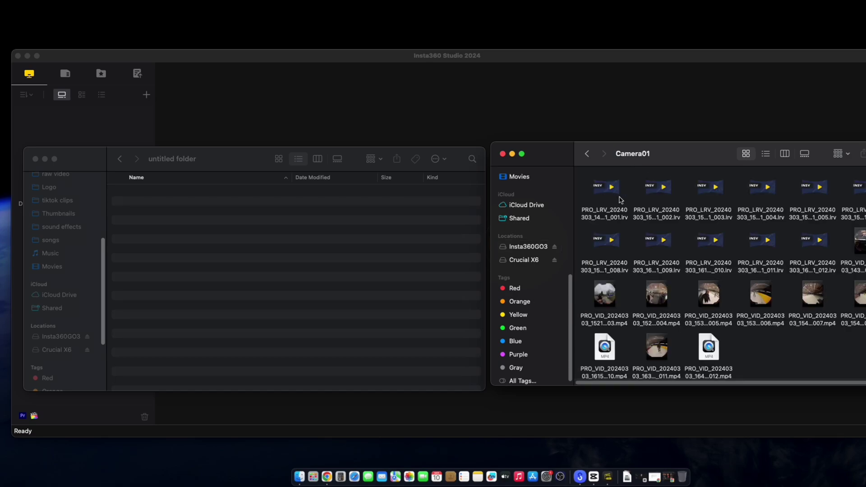
{"action": "left_click", "coordinate": [766, 153]}
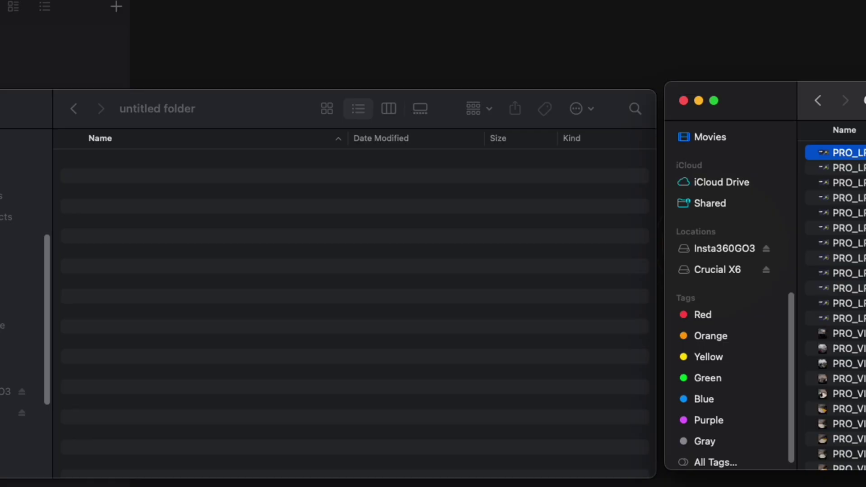
- Copy the first PRO_VID clip and a PRO_LRV file into the untitled folder
{"action": "left_click", "coordinate": [844, 333]}
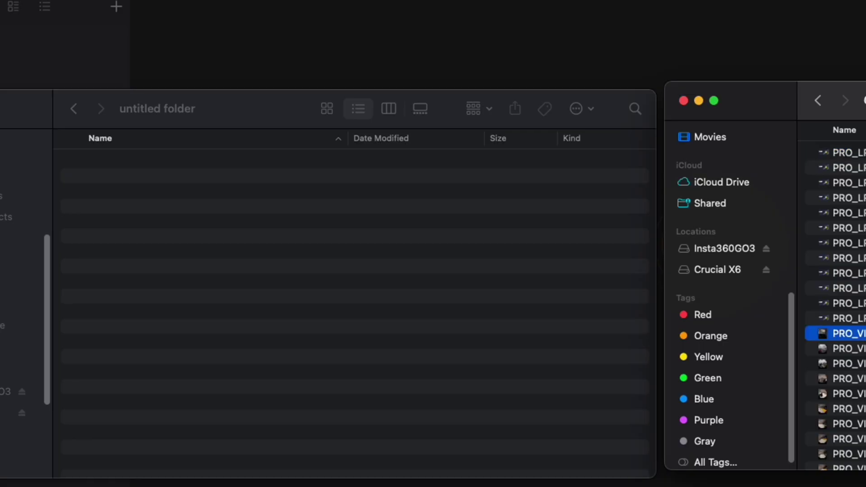
{"action": "left_click_drag", "start_coordinate": [843, 333], "coordinate": [408, 307]}
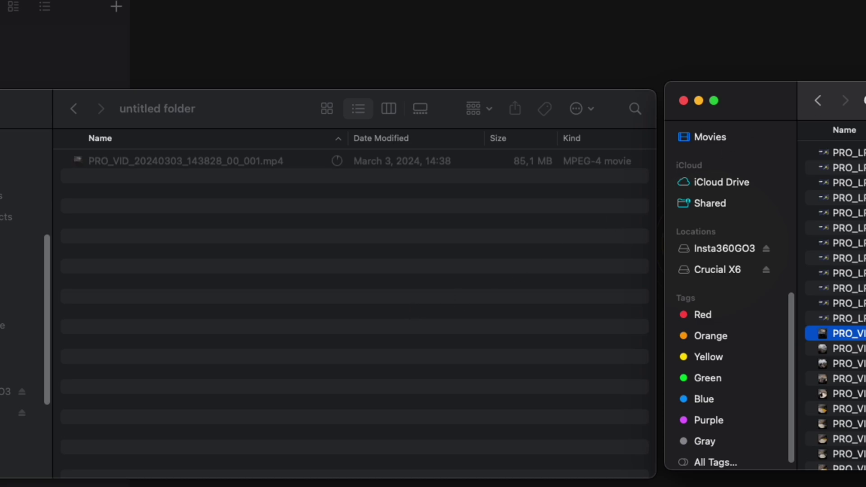
{"action": "left_click_drag", "start_coordinate": [844, 318], "coordinate": [392, 228]}
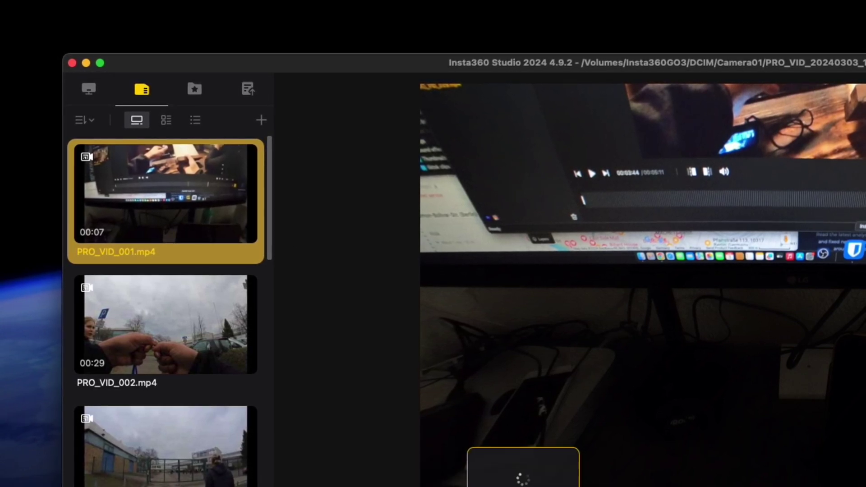
- Delete PRO_VID_001's original file from the camera and check the reloaded clip list
{"action": "right_click", "coordinate": [219, 192]}
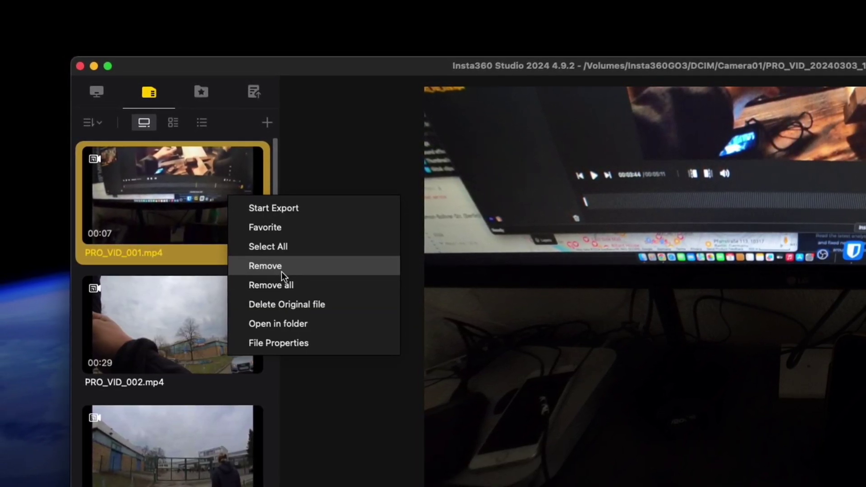
{"action": "left_click", "coordinate": [299, 306]}
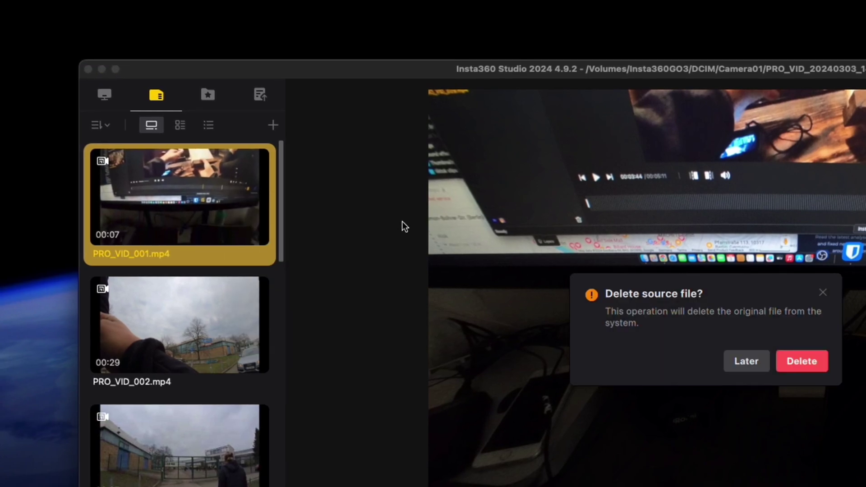
{"action": "left_click", "coordinate": [799, 360]}
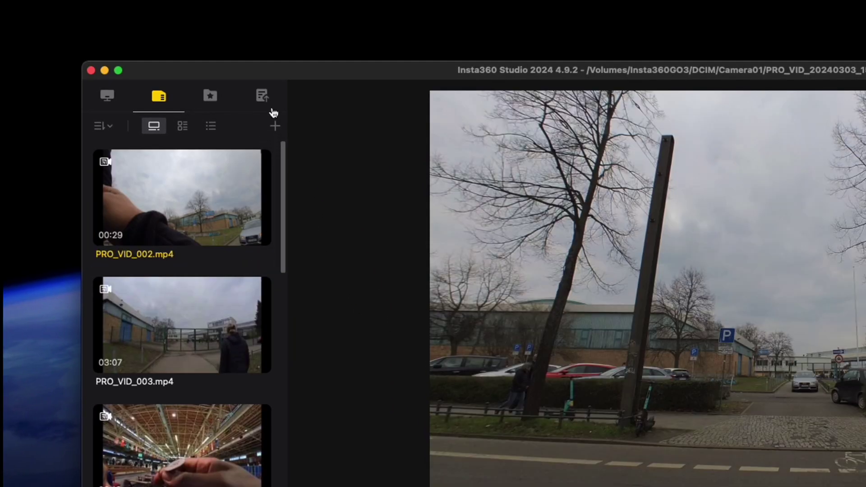
{"action": "left_click", "coordinate": [109, 96]}
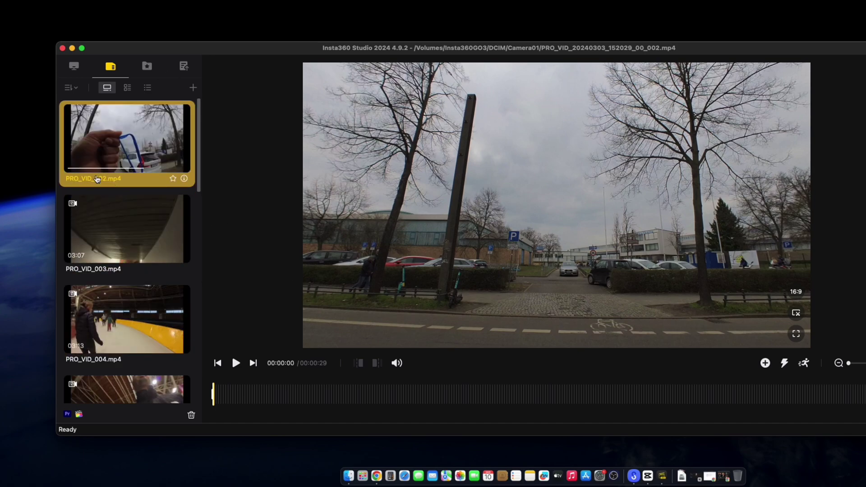
{"action": "scroll", "coordinate": [97, 179], "scroll_direction": "down", "scroll_amount": 5}
{"action": "scroll", "coordinate": [167, 195], "scroll_direction": "up", "scroll_amount": 5}
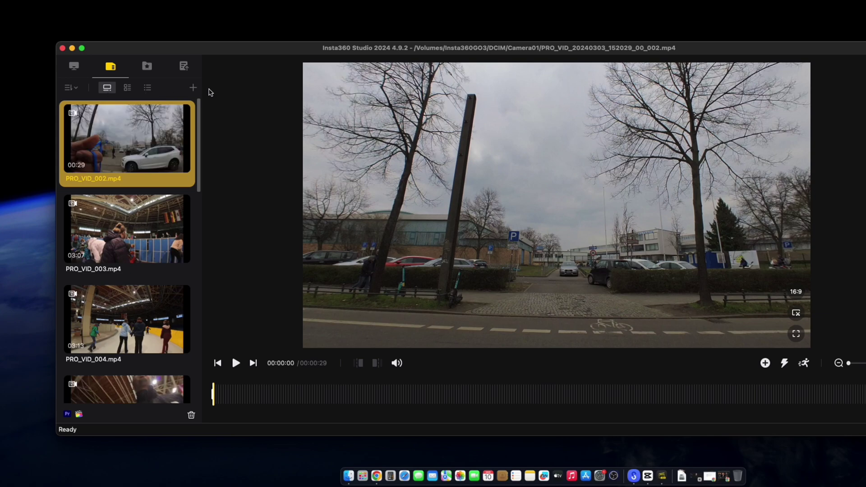
- Import the clip from the untitled folder on the computer into Insta360 Studio
{"action": "left_click", "coordinate": [192, 90]}
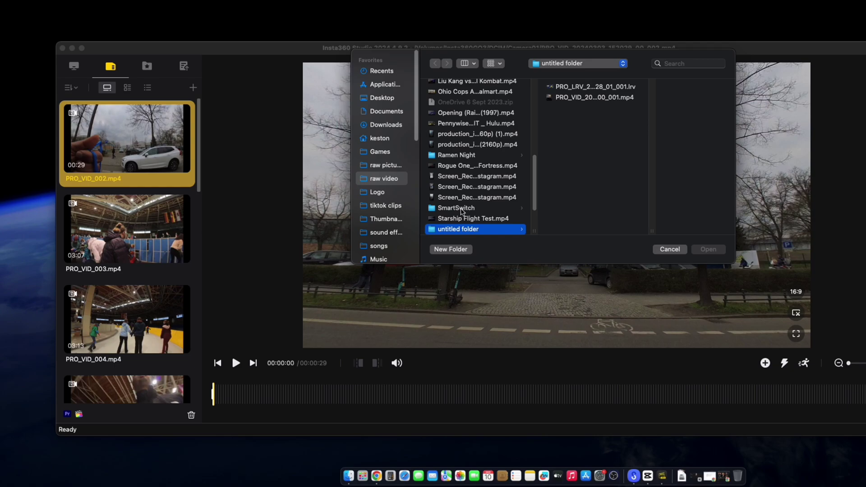
{"action": "left_click", "coordinate": [596, 87]}
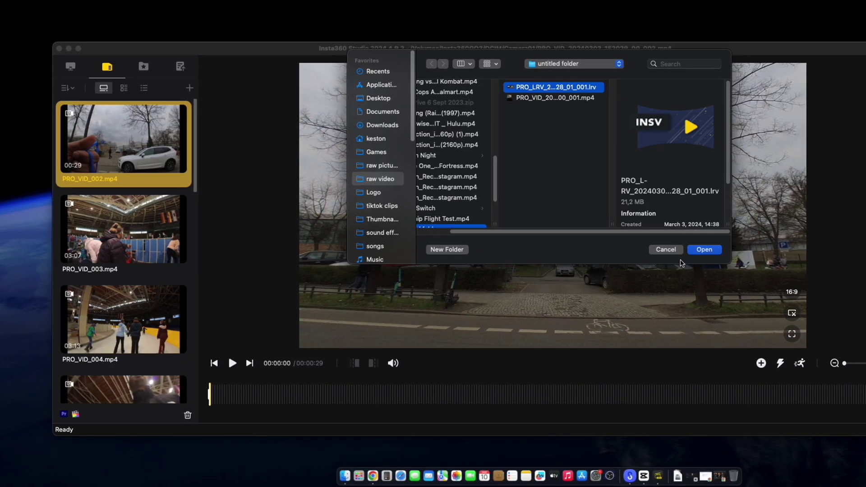
{"action": "left_click", "coordinate": [704, 250]}
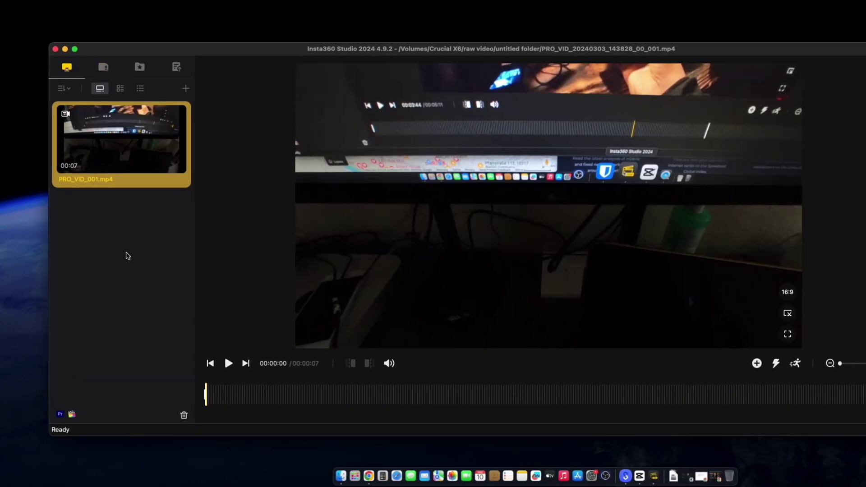
- Switch the media list to large thumbnails and load the camera's PRO_VID_002.mp4 for preview
{"action": "left_click", "coordinate": [67, 89]}
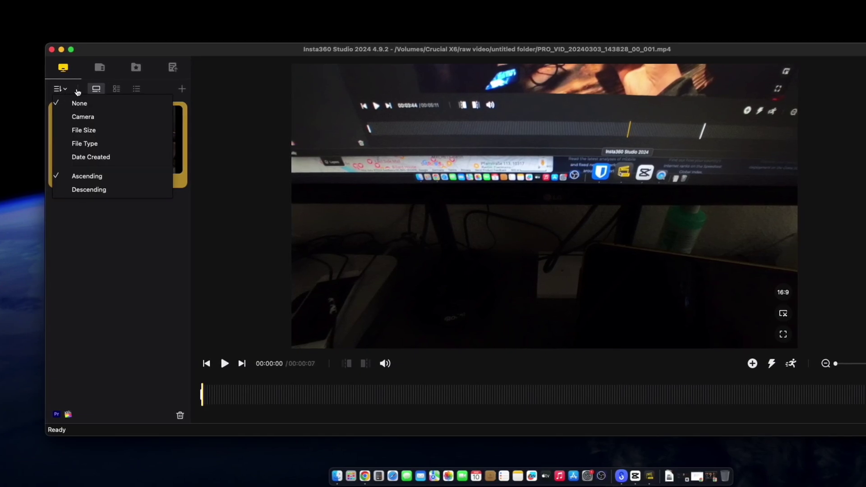
{"action": "left_click", "coordinate": [93, 89]}
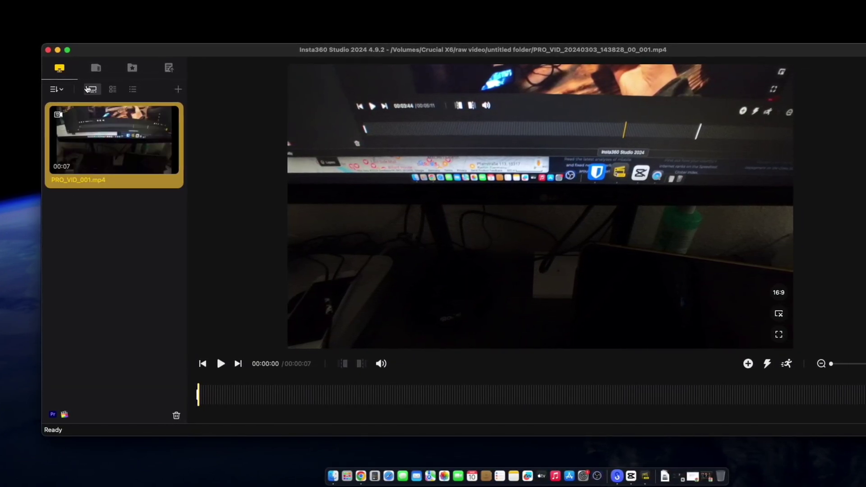
{"action": "left_click", "coordinate": [96, 67]}
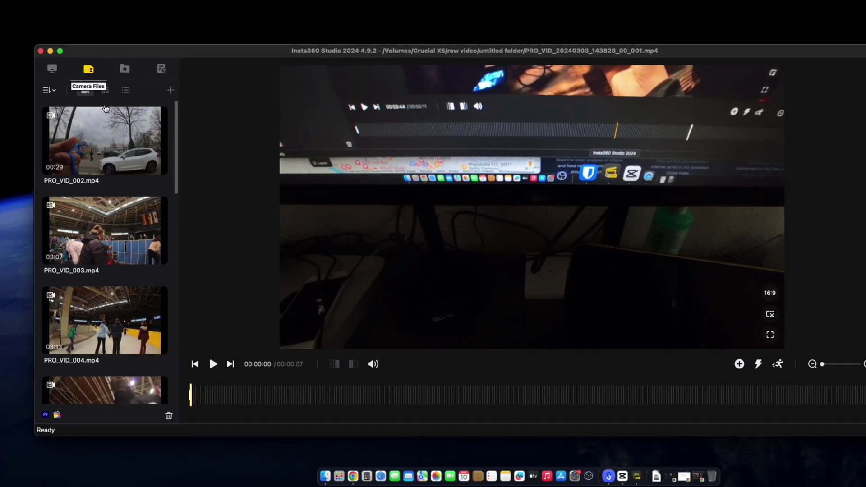
{"action": "left_click", "coordinate": [52, 69]}
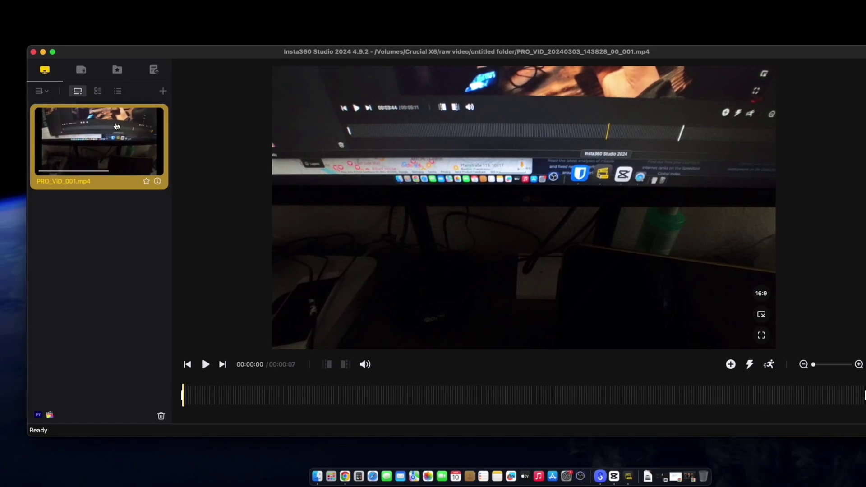
{"action": "left_click", "coordinate": [81, 69]}
{"action": "left_click", "coordinate": [94, 161]}
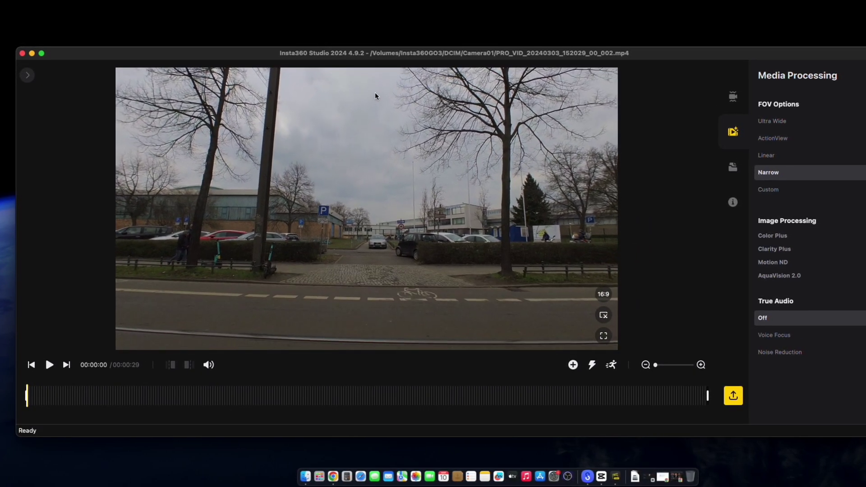
- Set PRO_VID_002's field of view to Linear, then turn on Clarity Plus for the desk clip
{"action": "left_click", "coordinate": [790, 158]}
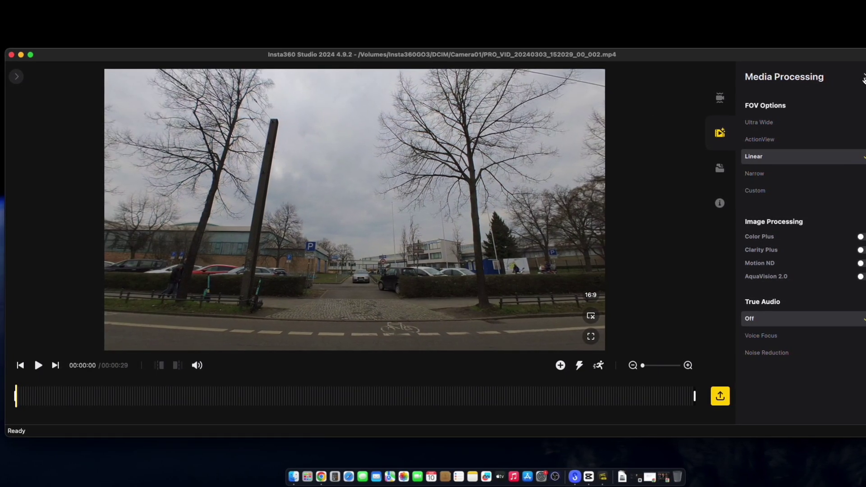
{"action": "left_click", "coordinate": [864, 79]}
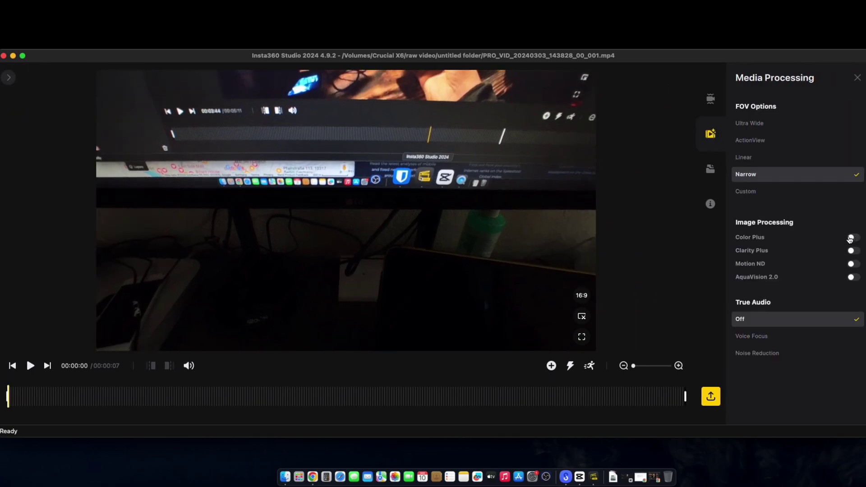
{"action": "left_click", "coordinate": [852, 251]}
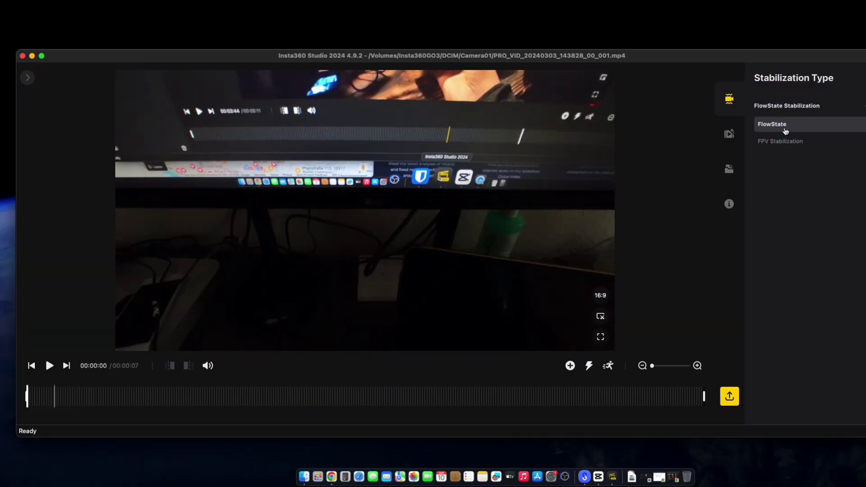
- Keep FlowState stabilization and, after previewing the FOV options, set the desk clip's FOV to Linear
{"action": "left_click", "coordinate": [782, 141]}
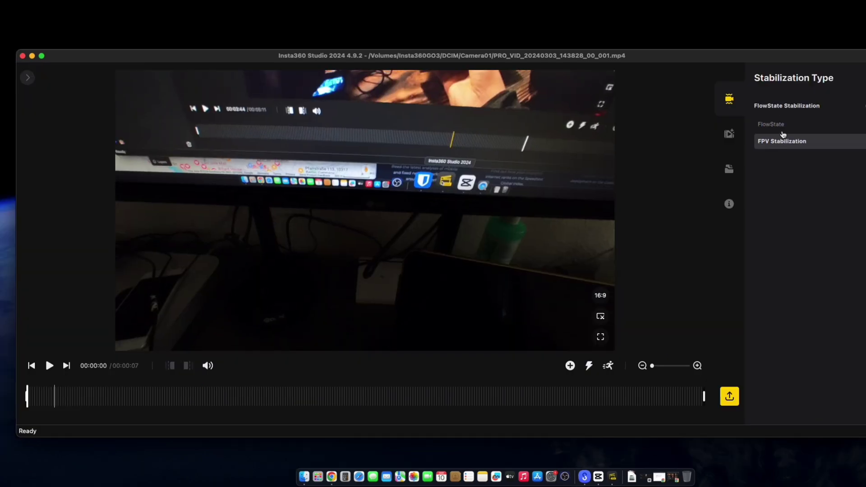
{"action": "left_click", "coordinate": [784, 128]}
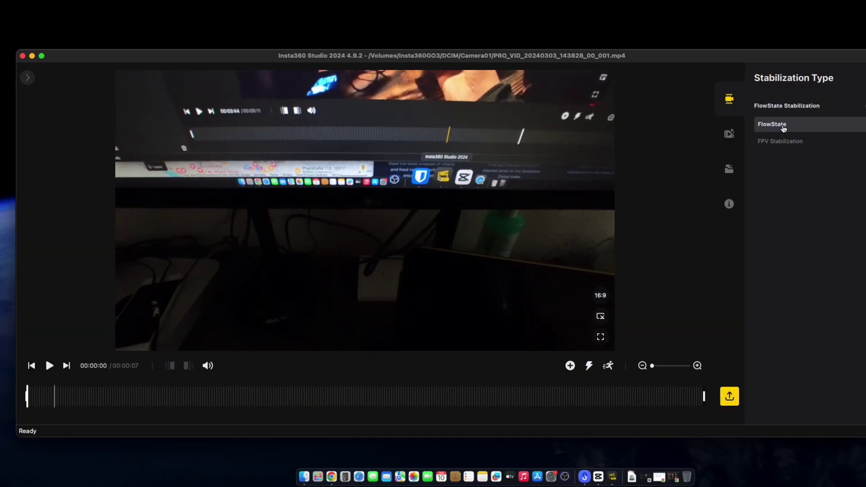
{"action": "left_click", "coordinate": [729, 134]}
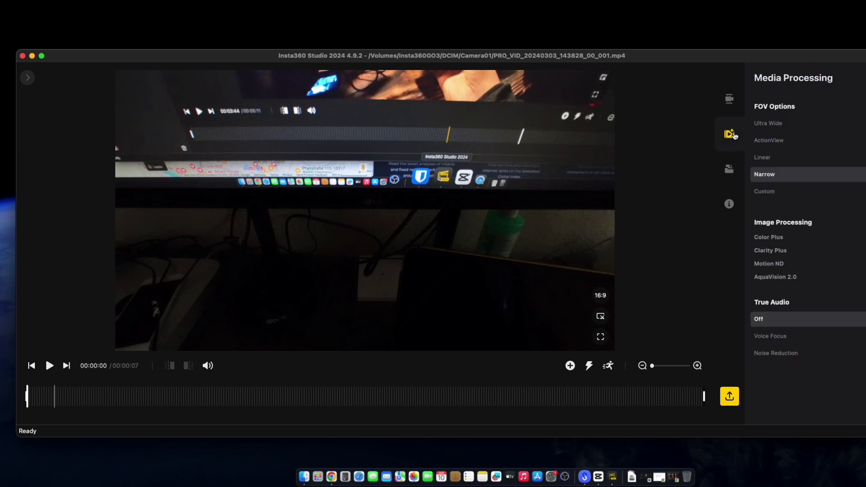
{"action": "left_click", "coordinate": [786, 146]}
{"action": "left_click", "coordinate": [778, 122]}
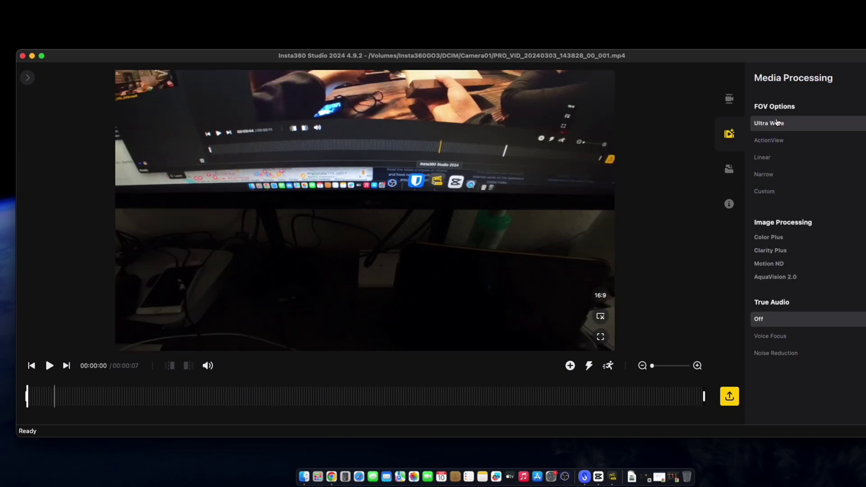
{"action": "left_click", "coordinate": [771, 159]}
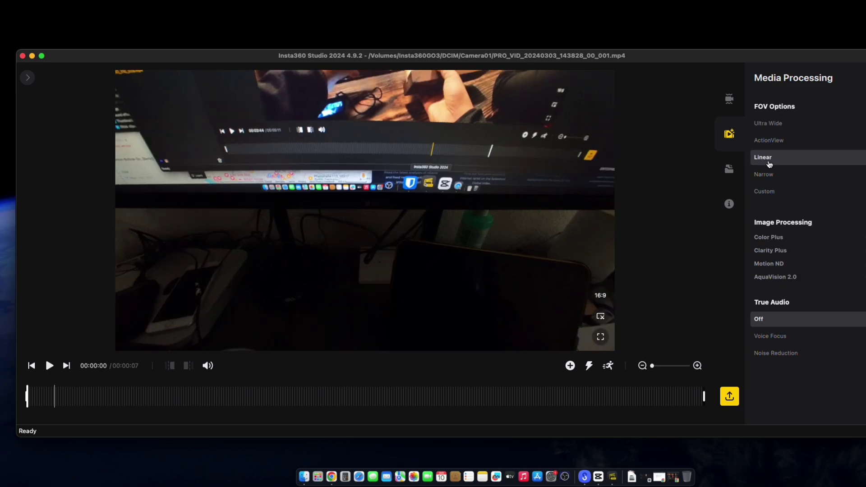
{"action": "left_click", "coordinate": [766, 175]}
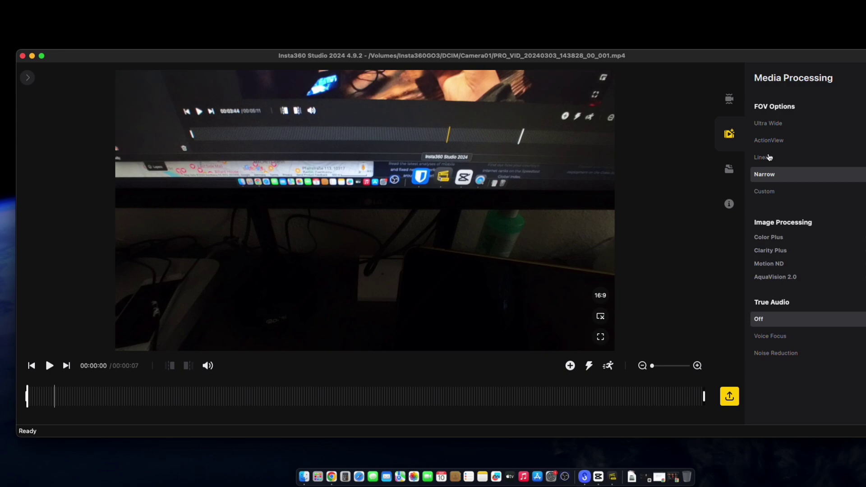
{"action": "left_click", "coordinate": [770, 157]}
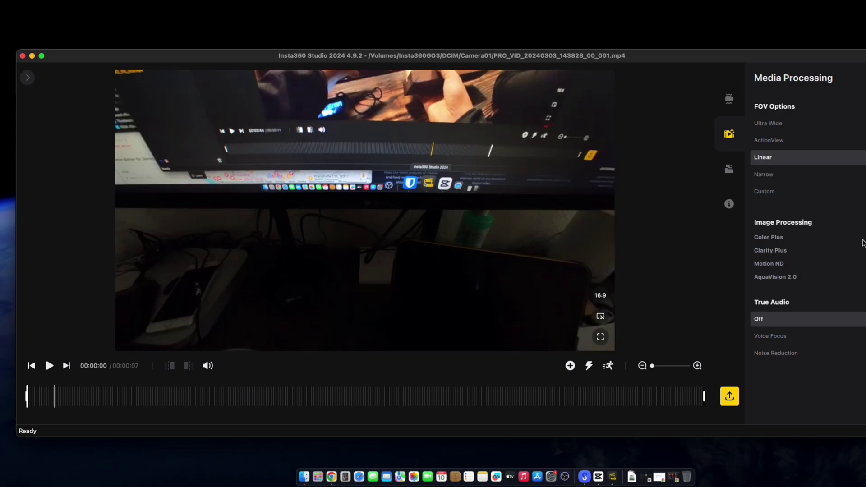
- Toggle Clarity Plus and Color Plus to compare, finishing with Color Plus off
{"action": "left_click", "coordinate": [857, 252]}
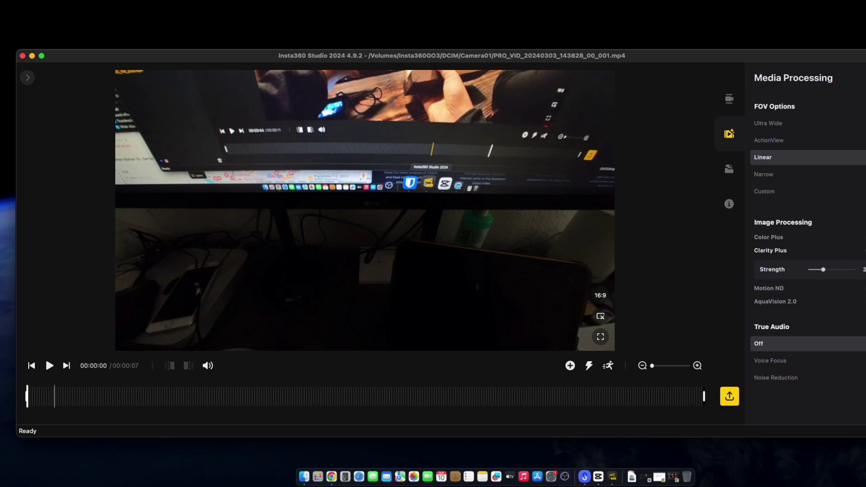
{"action": "left_click", "coordinate": [861, 250]}
{"action": "left_click", "coordinate": [862, 250]}
{"action": "left_click", "coordinate": [861, 237]}
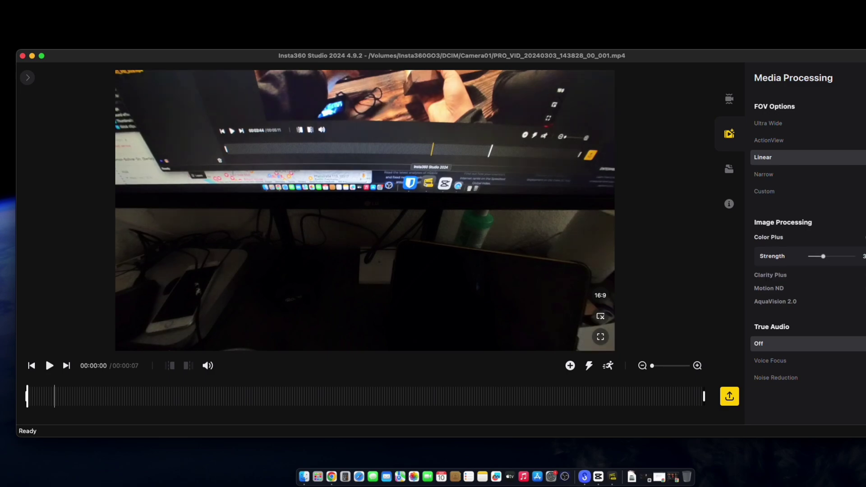
{"action": "left_click", "coordinate": [861, 237]}
{"action": "left_click", "coordinate": [862, 237]}
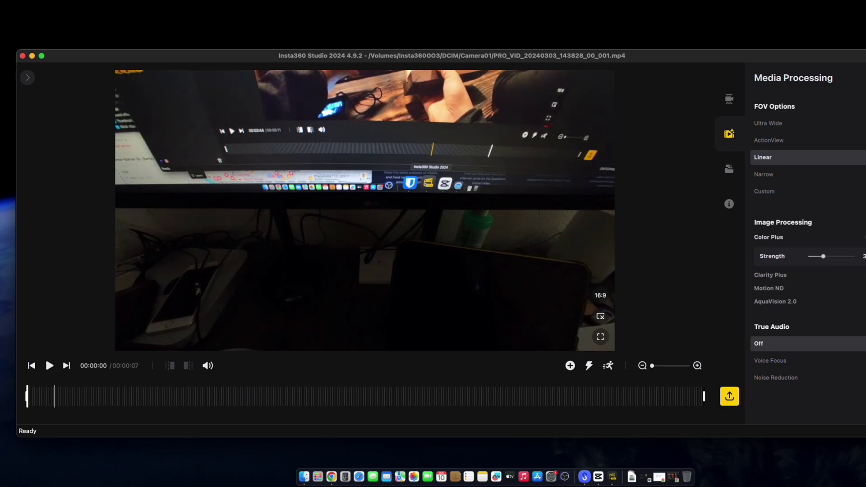
{"action": "left_click", "coordinate": [862, 237]}
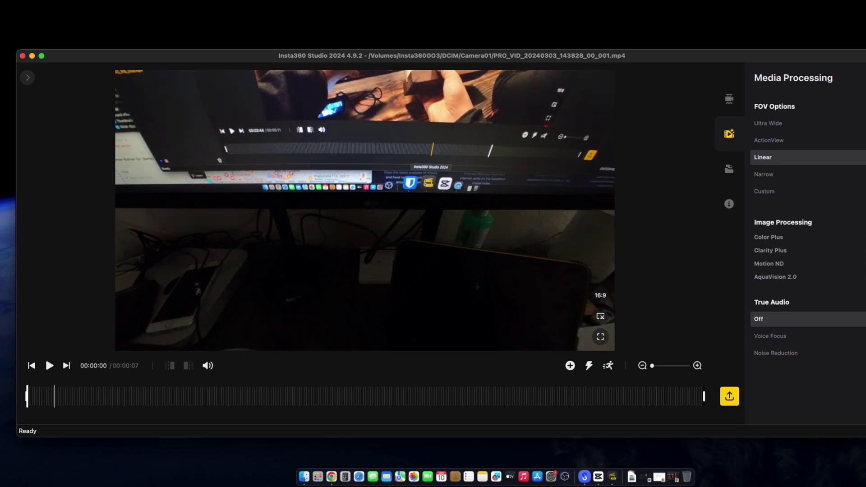